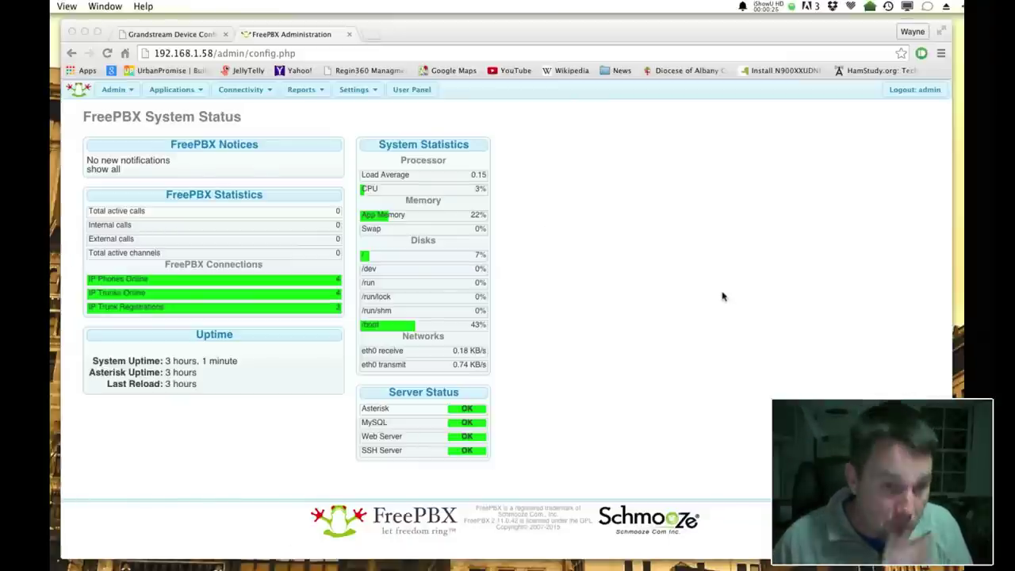
Go to Applications > Extensions to add a new extension with Generic SIP Device as its type
click(201, 92)
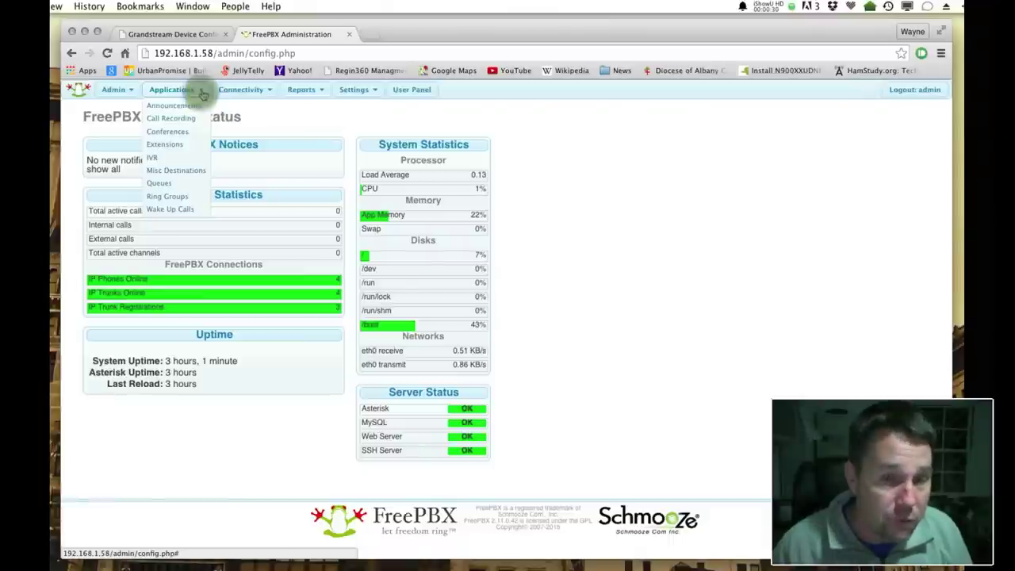
click(168, 144)
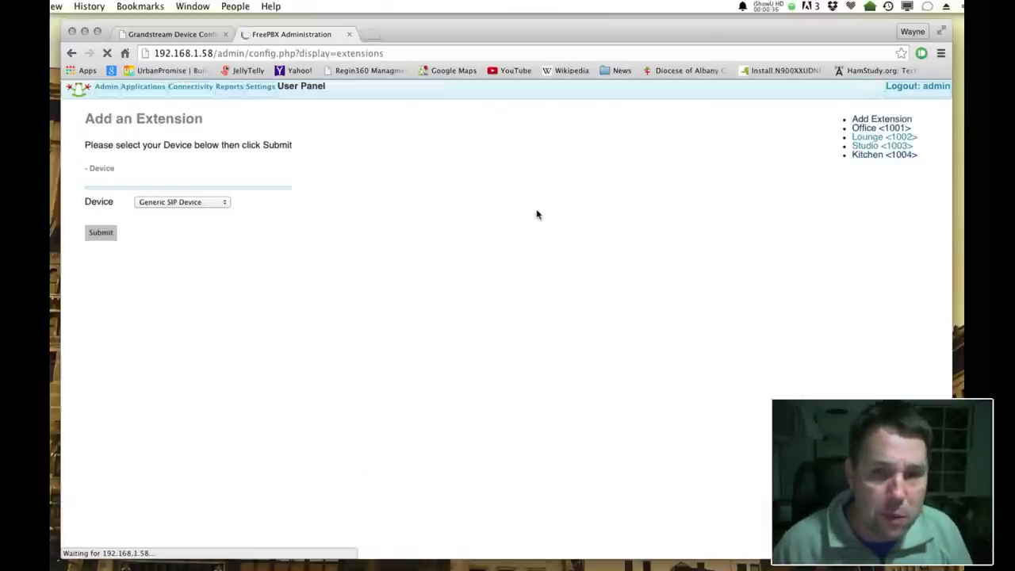
click(933, 126)
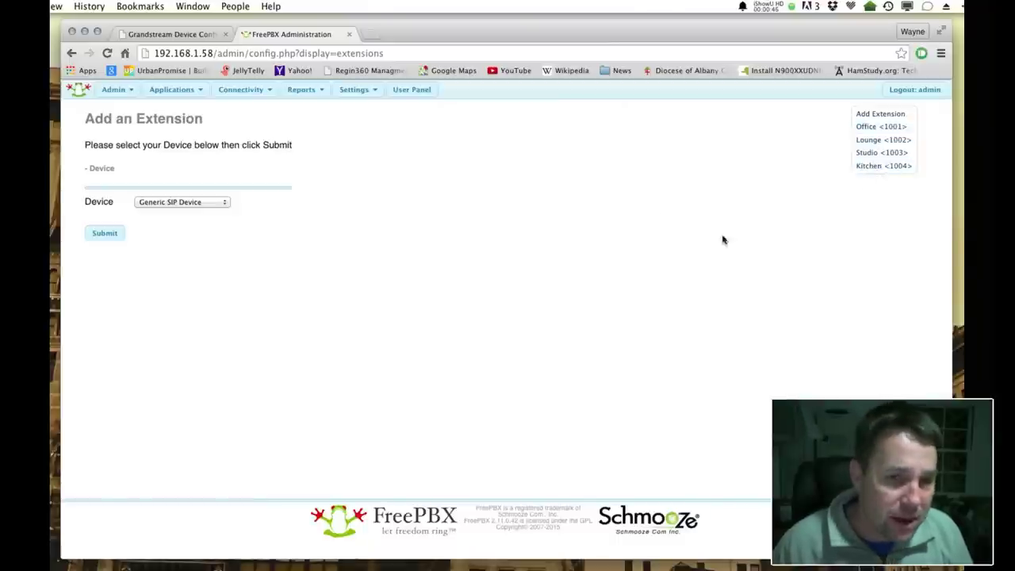
click(225, 201)
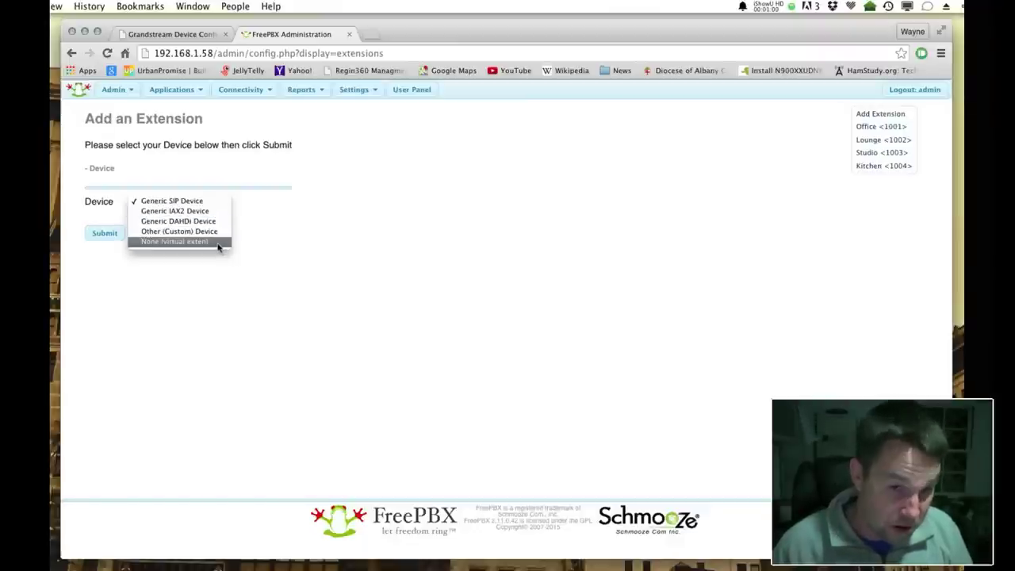
click(222, 202)
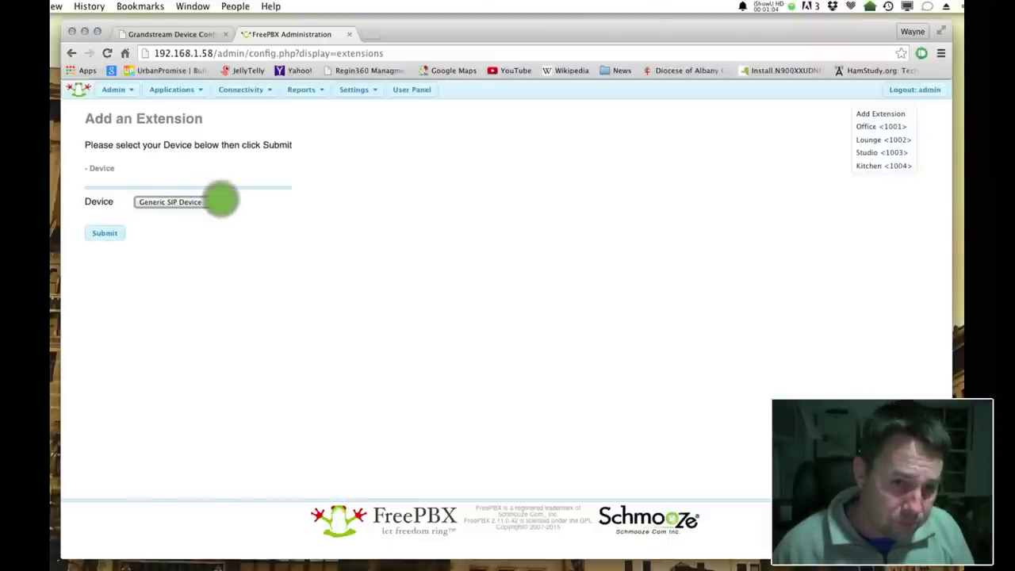
Submit the Generic SIP Device choice, review the blank Add SIP Extension form, and select the User Extension field
click(104, 233)
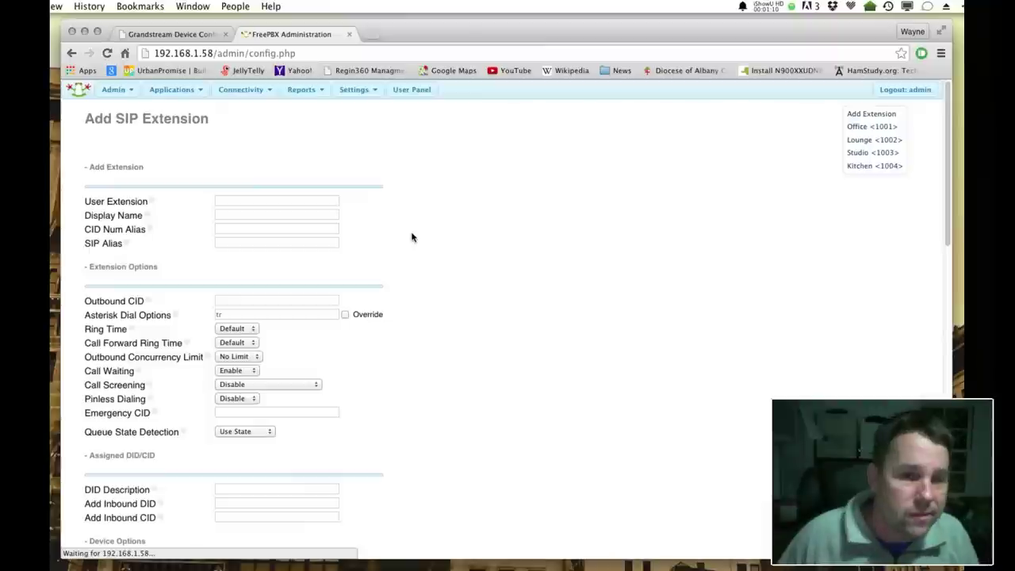
scroll(416, 240, down, 15)
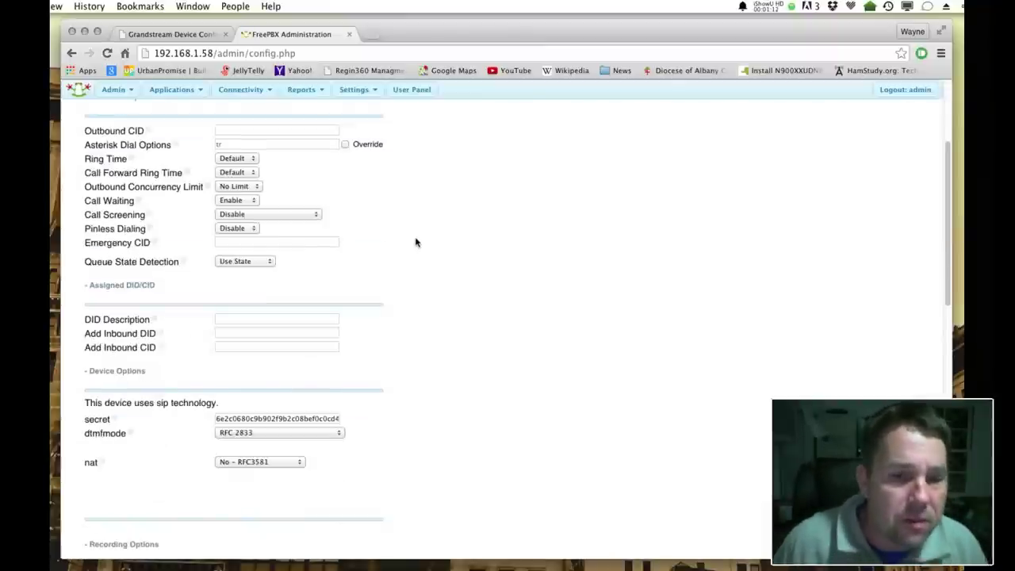
scroll(411, 231, down, 6)
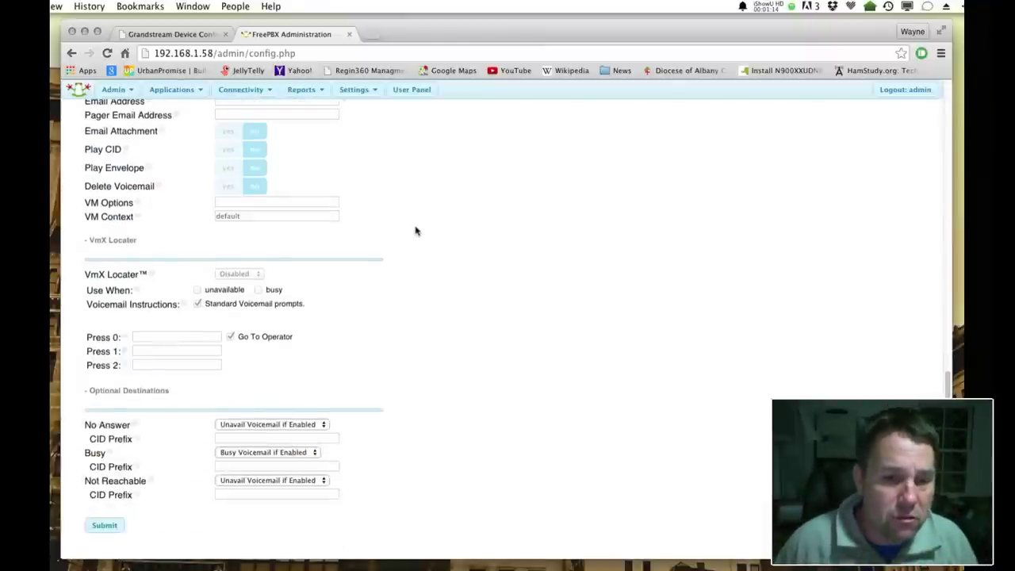
scroll(413, 233, up, 20)
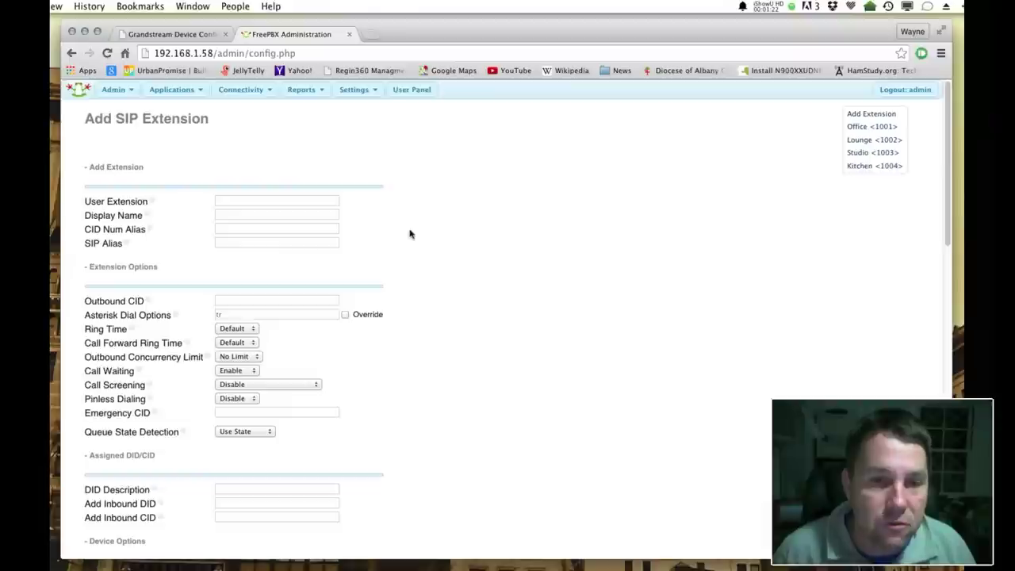
click(221, 201)
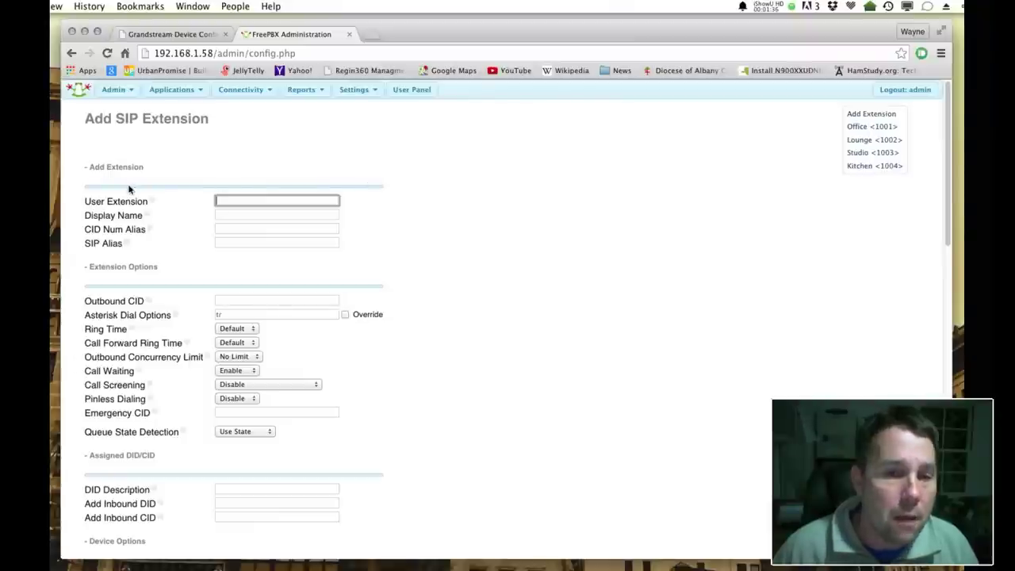
Enter 1005 as the User Extension and 'Example' as the Display Name
click(258, 198)
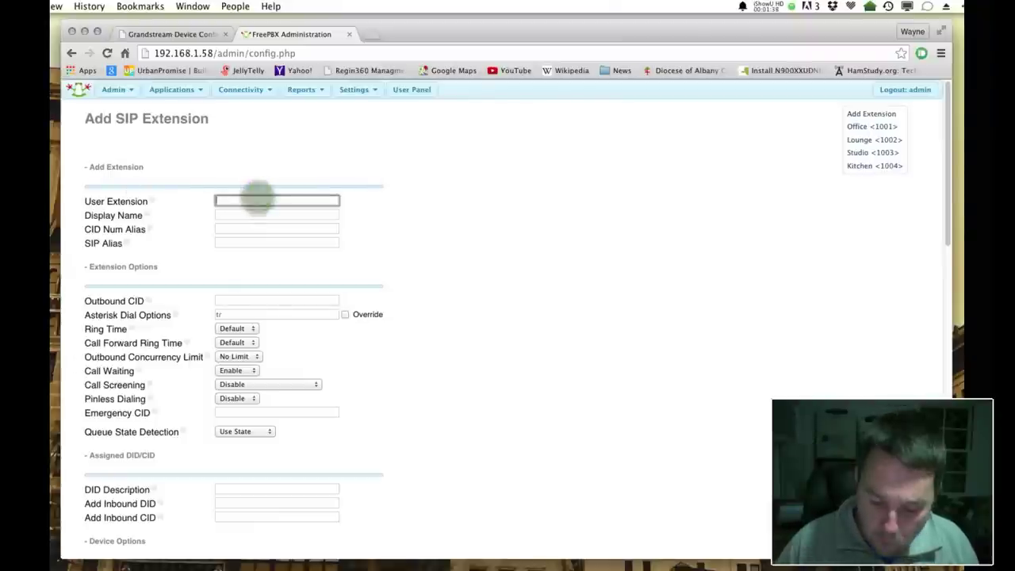
text(1005)
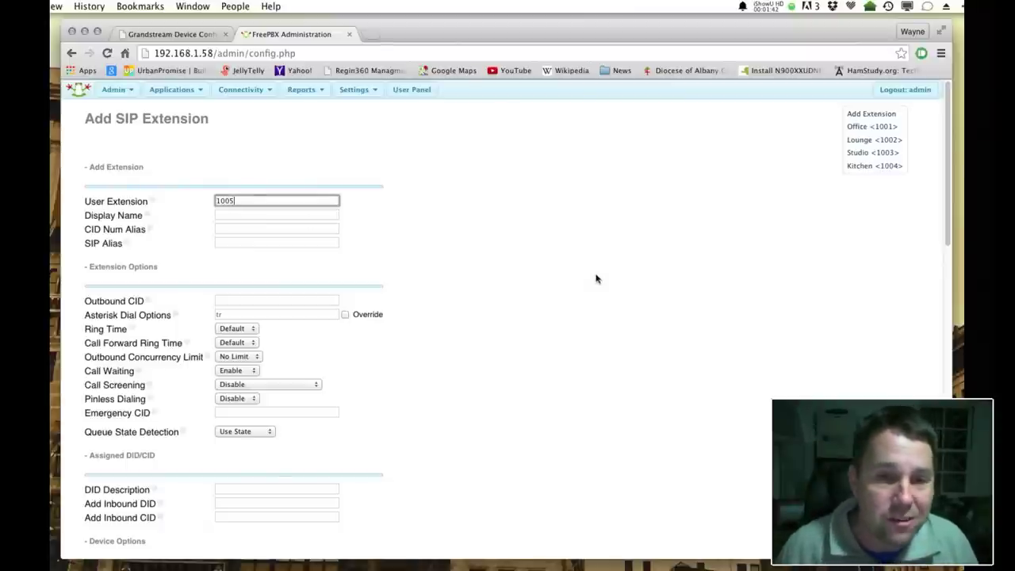
click(516, 228)
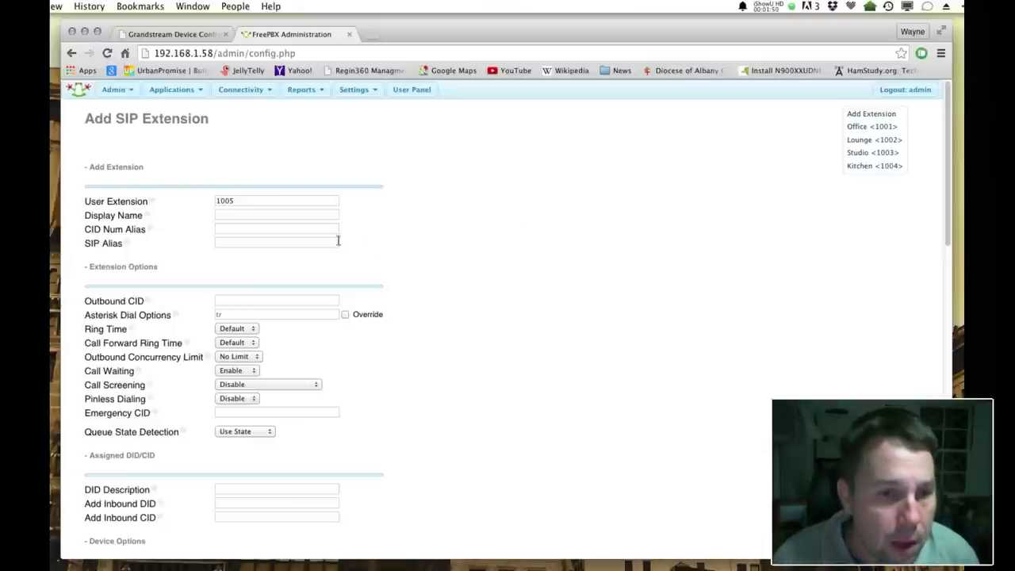
click(238, 210)
click(238, 212)
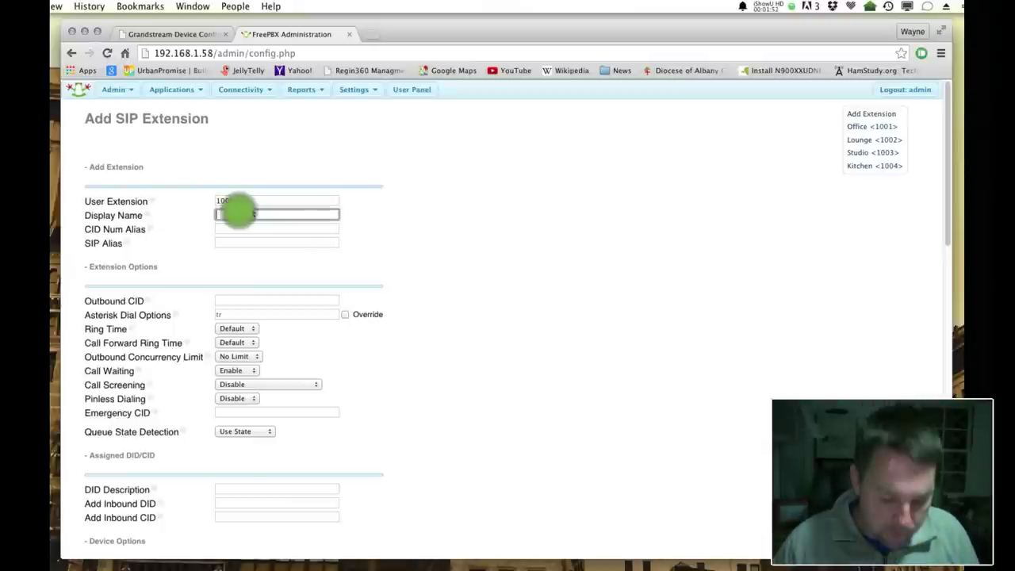
text(E)
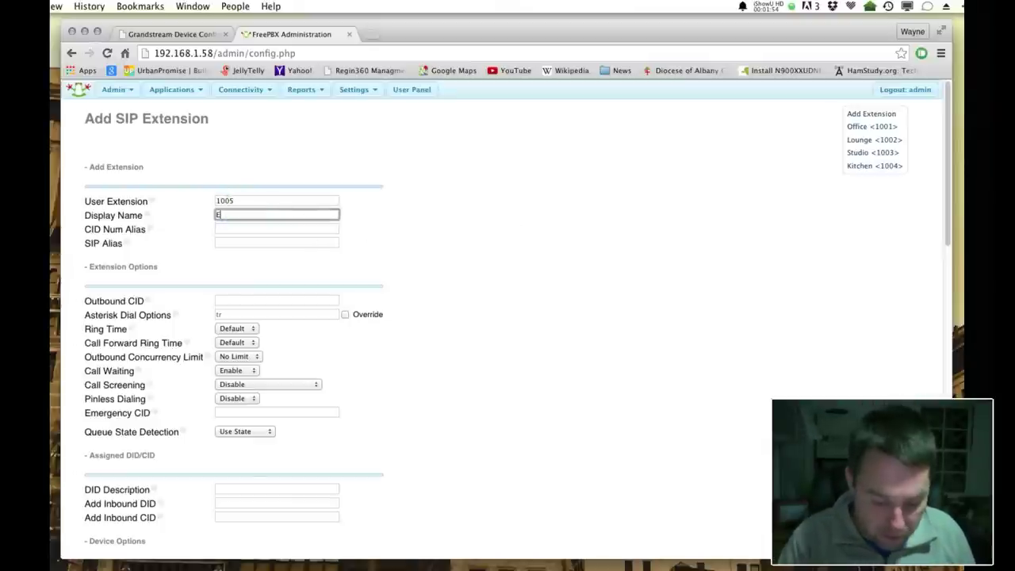
text(xample)
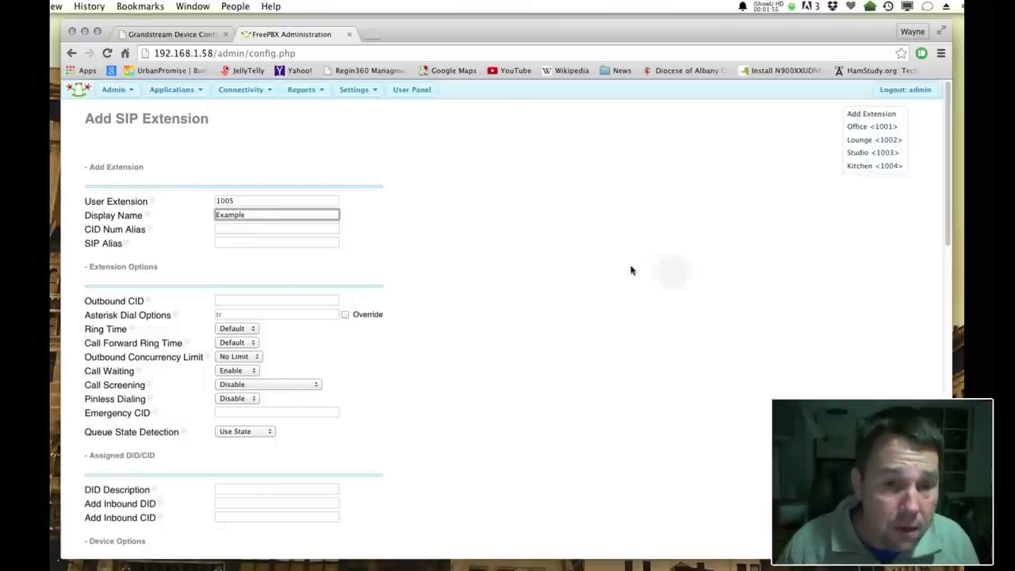
click(647, 275)
scroll(515, 301, down, 1)
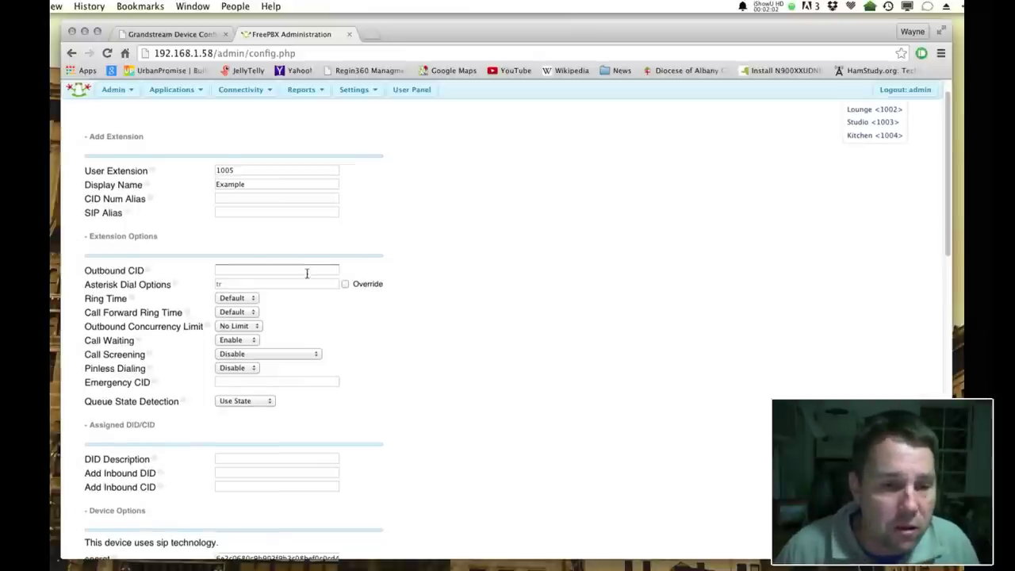
scroll(301, 275, down, 1)
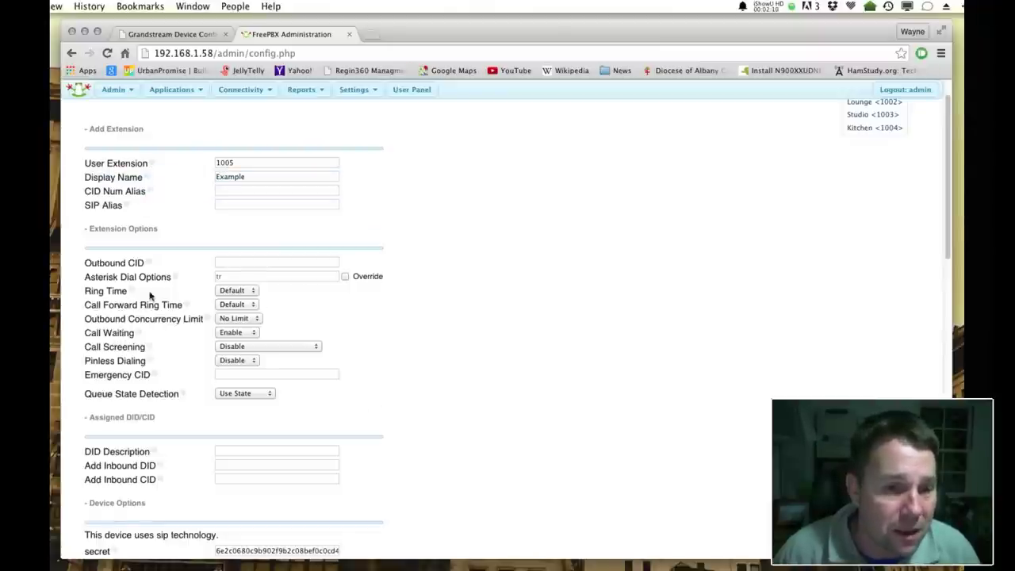
mouse_move(132, 295)
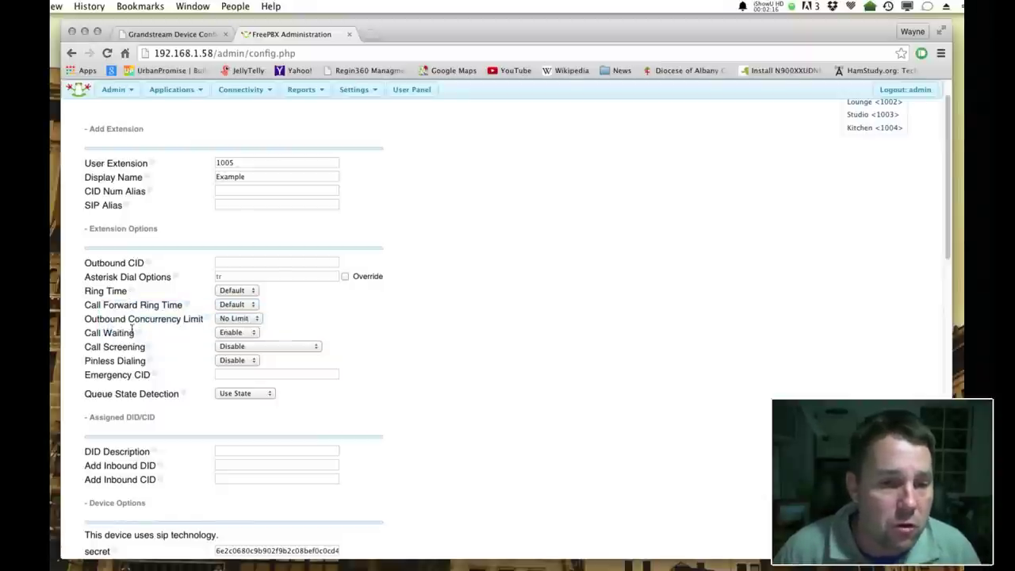
scroll(515, 381, down, 1)
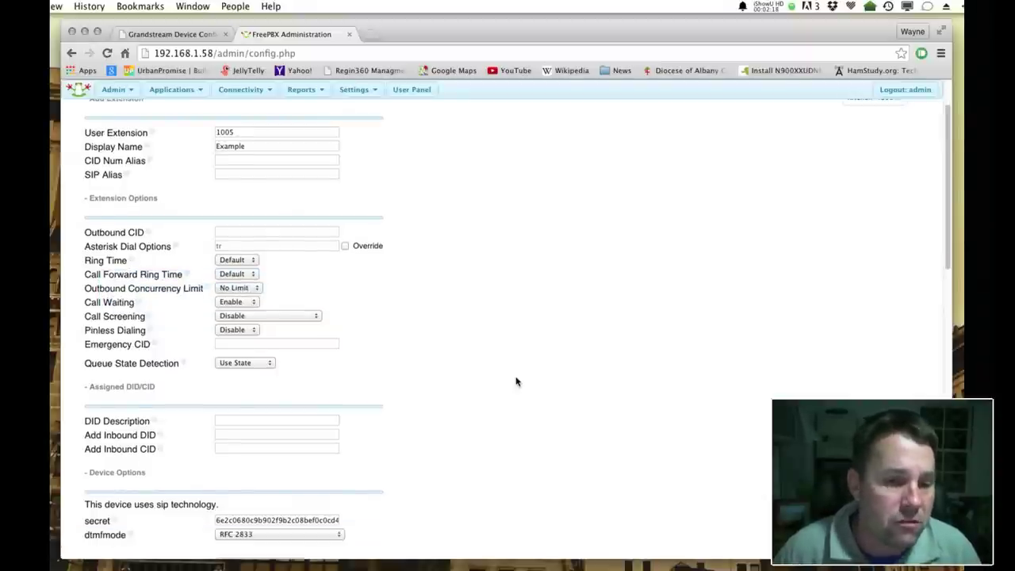
scroll(515, 381, down, 1)
scroll(515, 382, down, 3)
scroll(513, 383, up, 3)
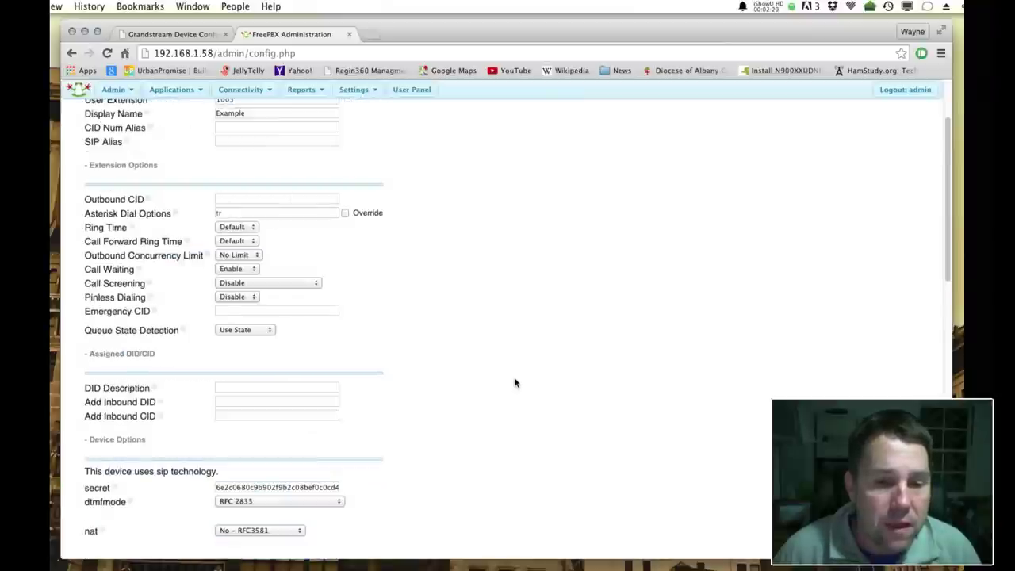
scroll(514, 383, down, 3)
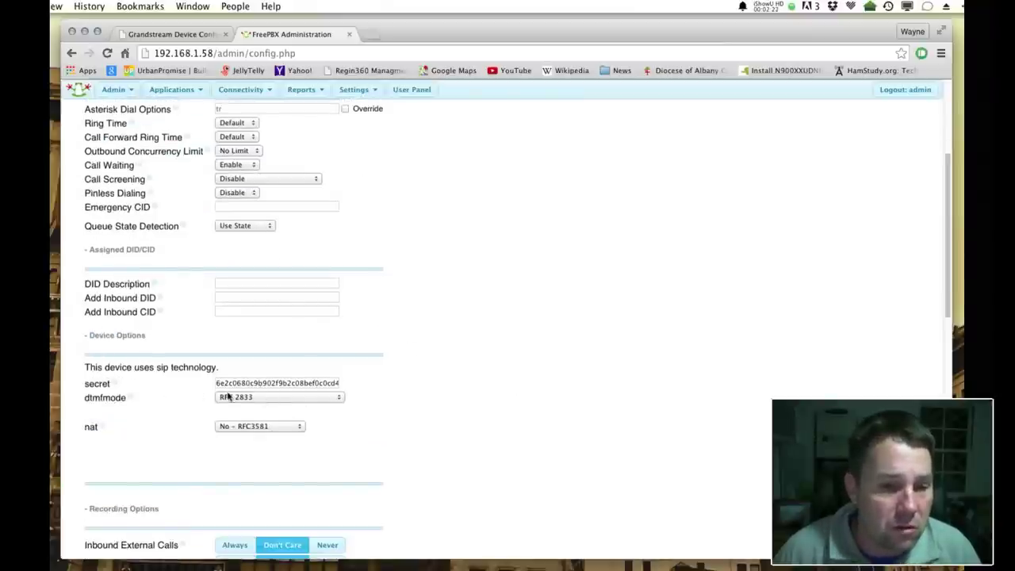
click(315, 383)
Overwrite the auto-generated SIP secret under Device Options with a short, simple password
click(222, 383)
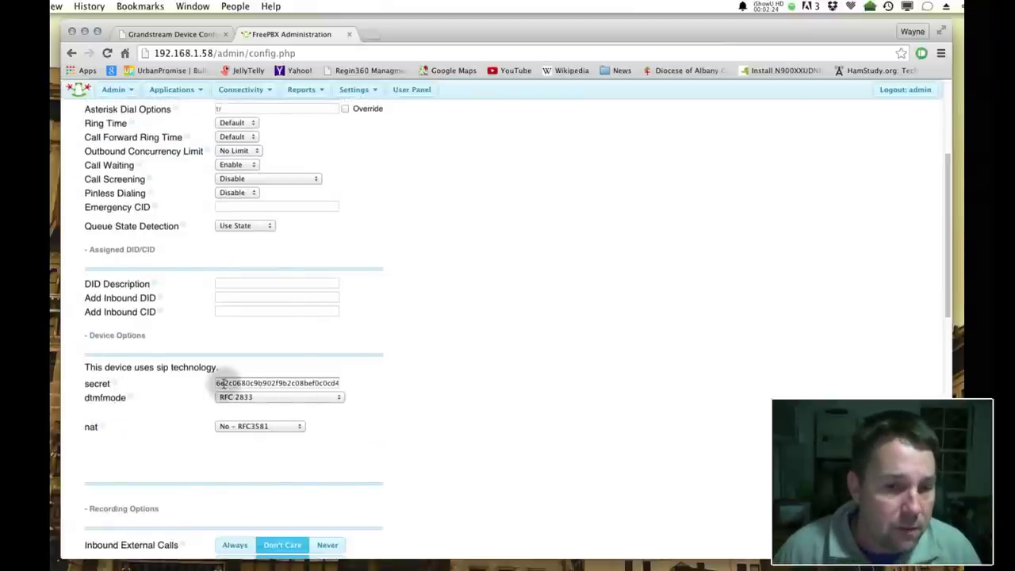
double_click(223, 383)
click(424, 388)
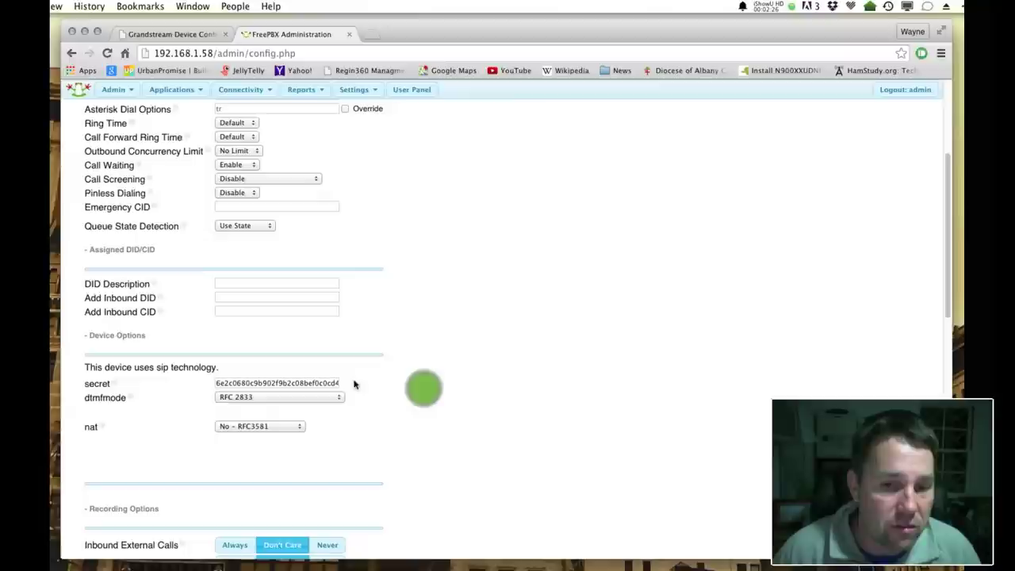
double_click(261, 383)
click(216, 383)
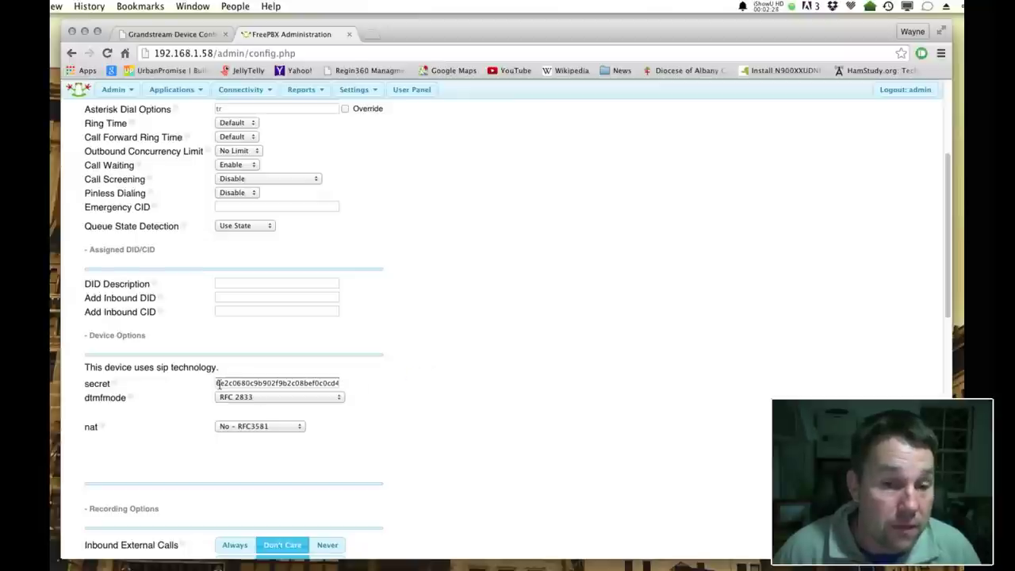
click(323, 383)
double_click(323, 383)
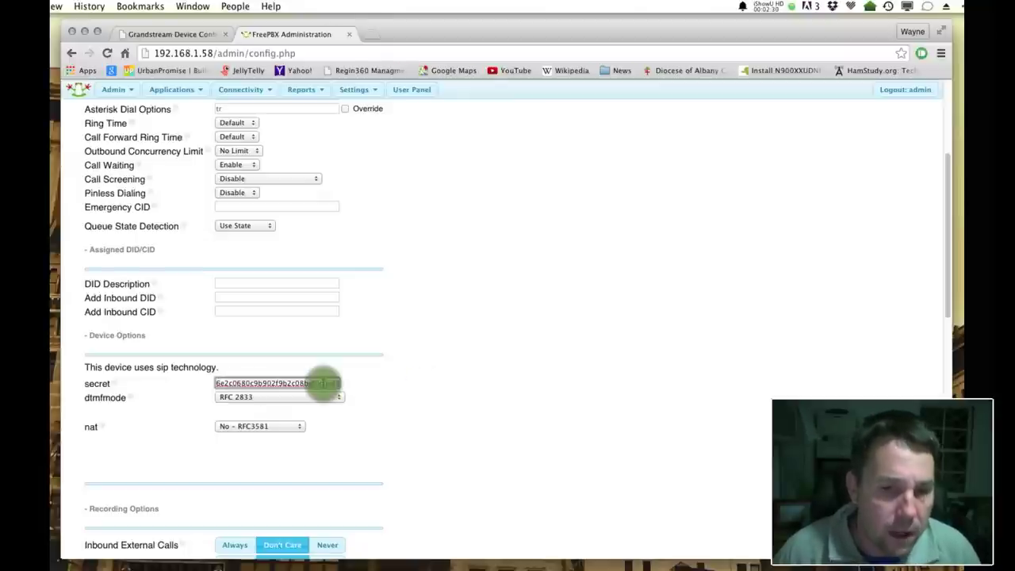
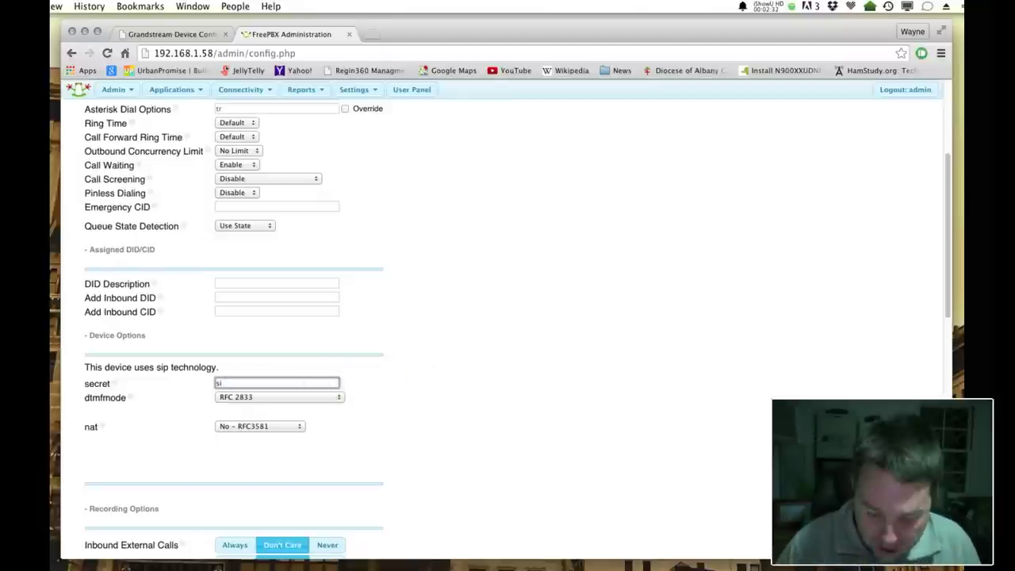
click(675, 384)
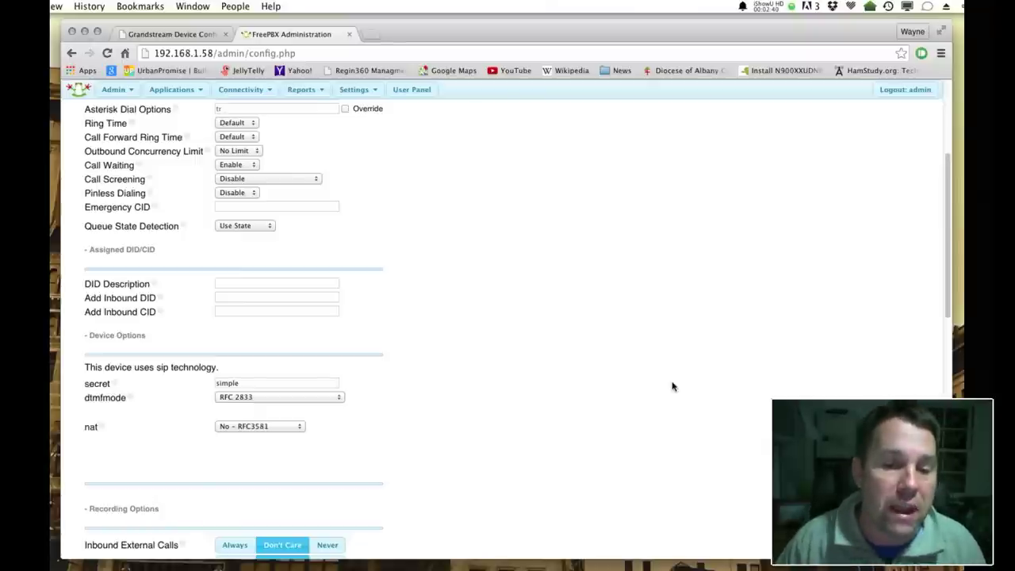
scroll(673, 386, down, 3)
scroll(679, 359, up, 1)
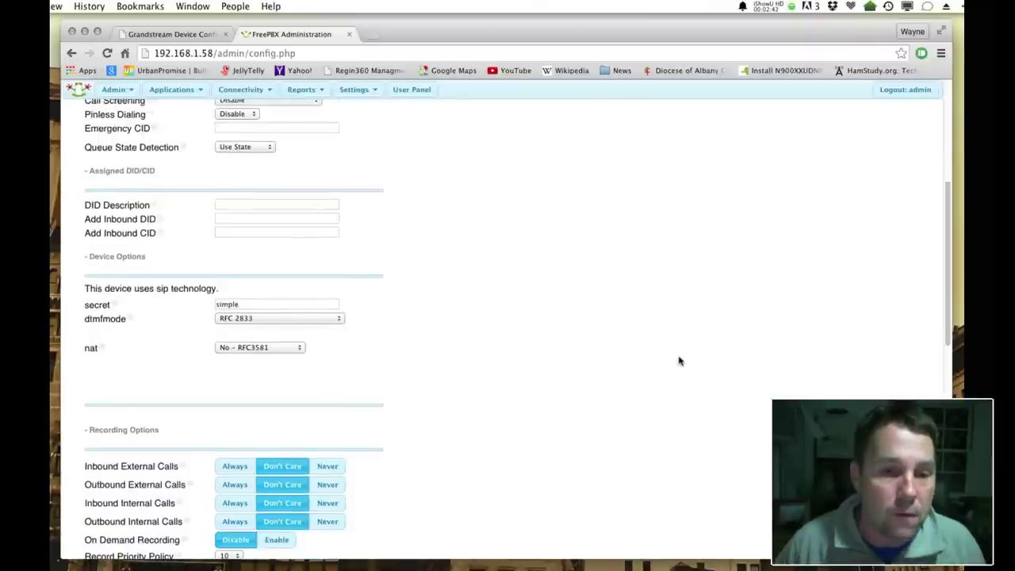
scroll(679, 361, down, 3)
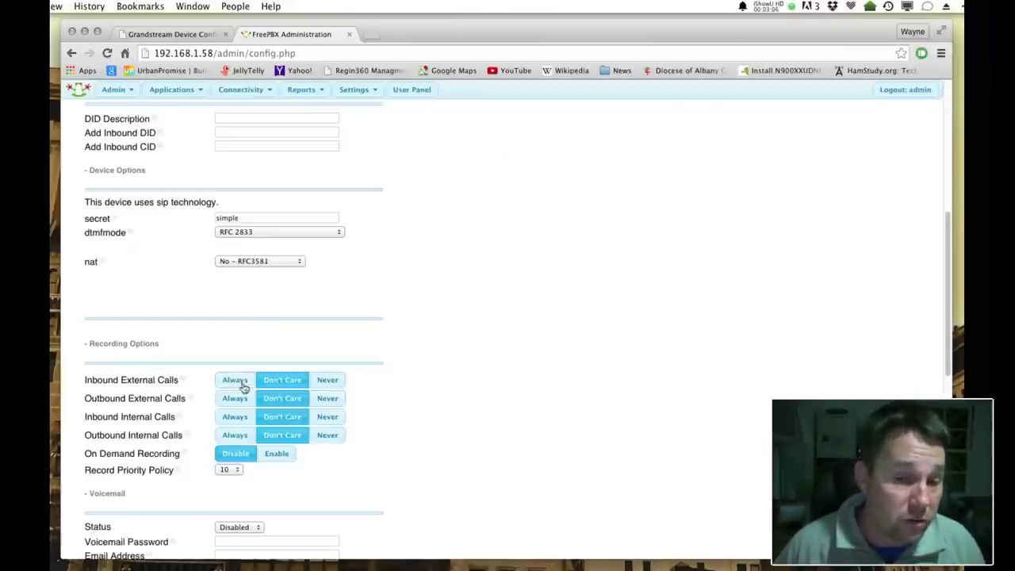
scroll(382, 379, down, 1)
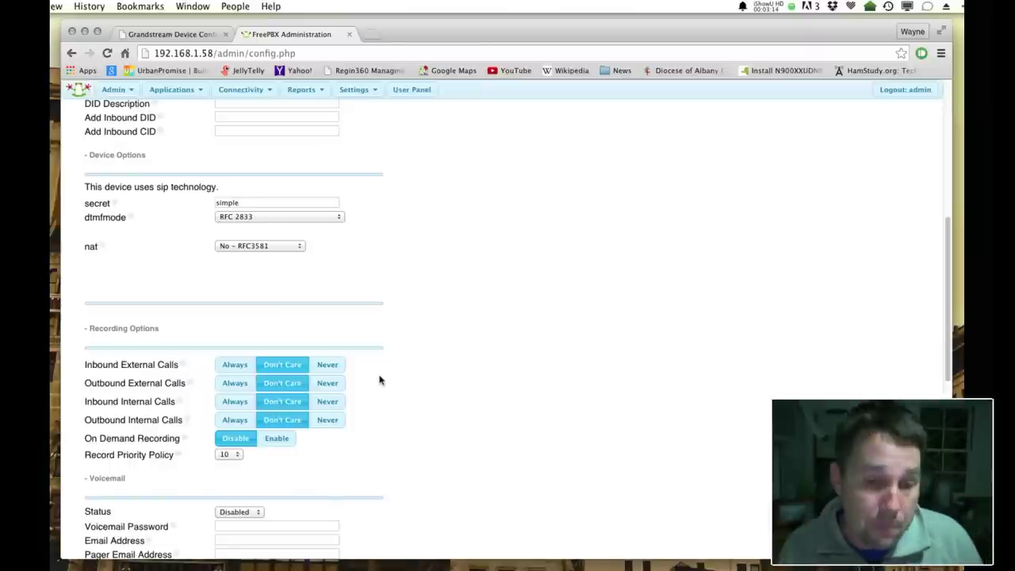
scroll(378, 381, down, 2)
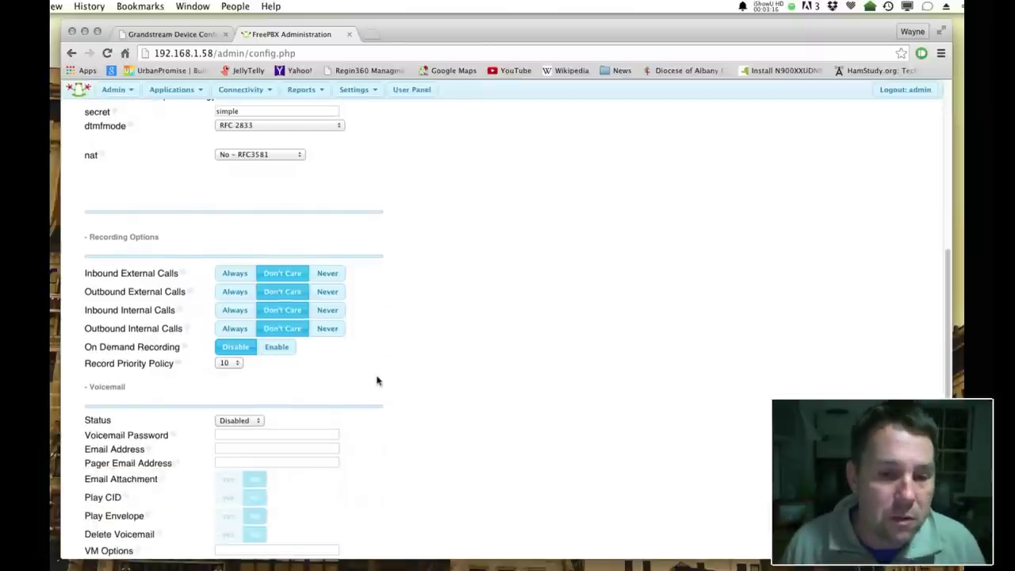
scroll(378, 381, down, 1)
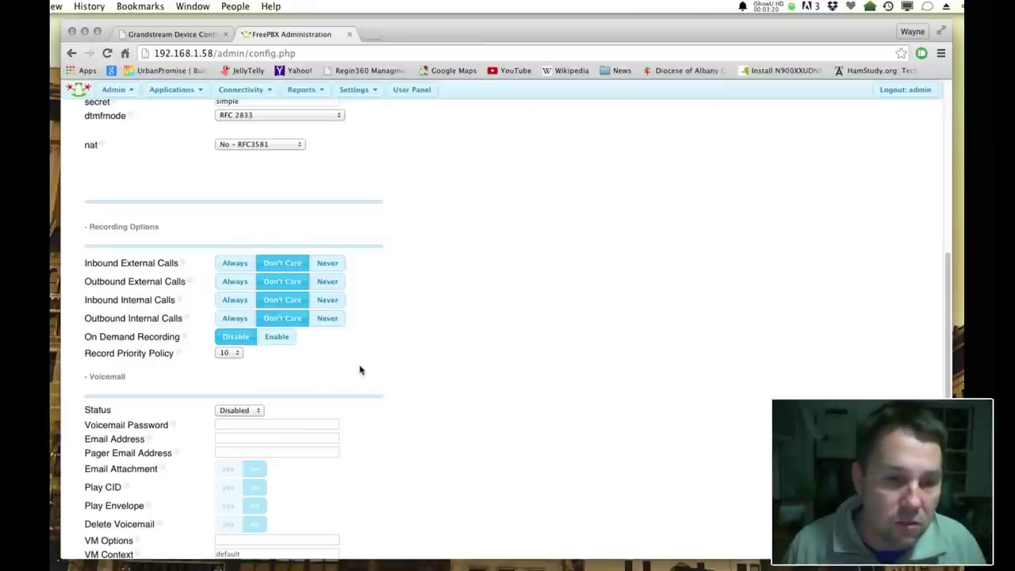
scroll(361, 369, down, 1)
scroll(482, 384, down, 1)
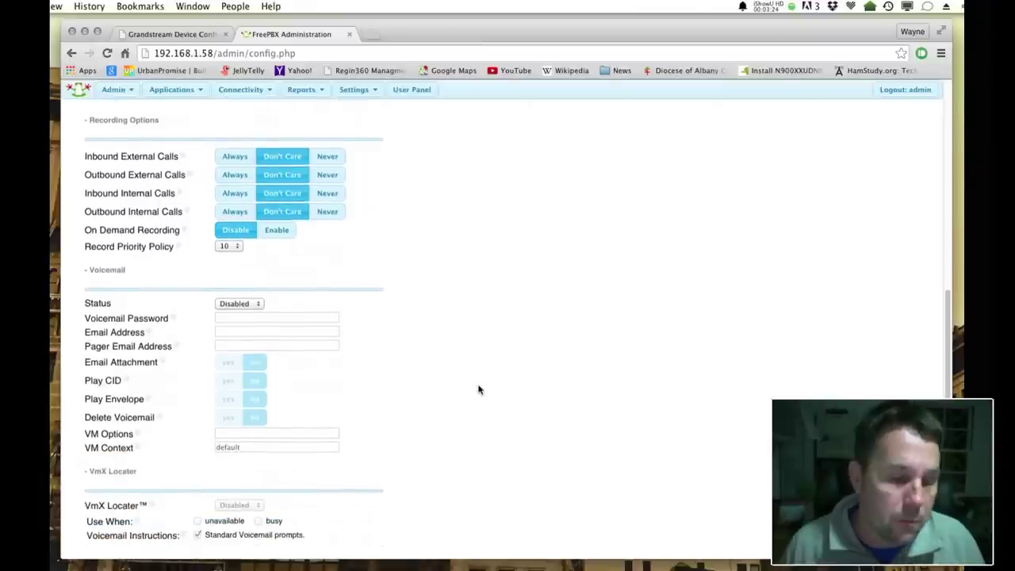
scroll(478, 389, down, 1)
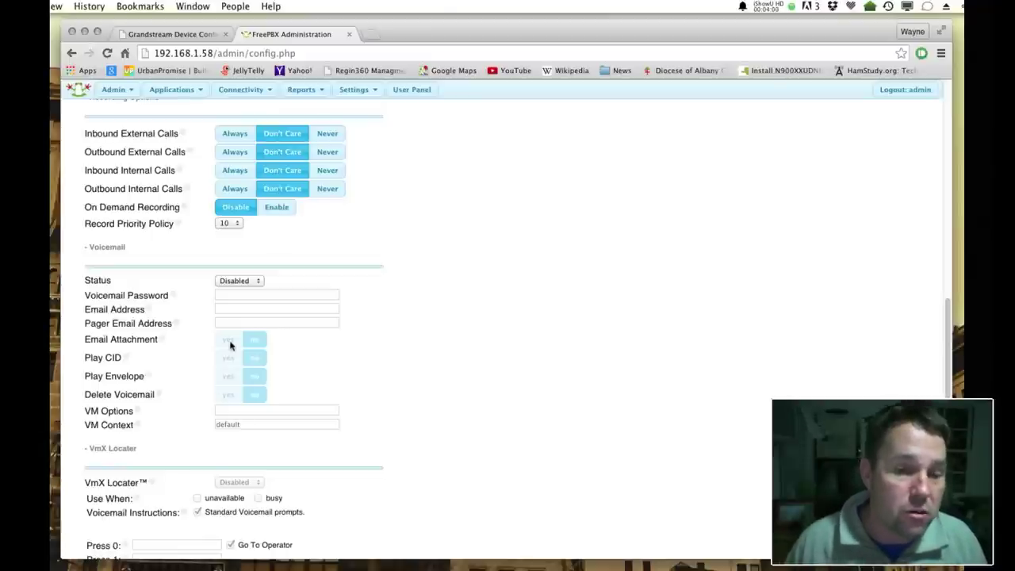
scroll(230, 345, down, 3)
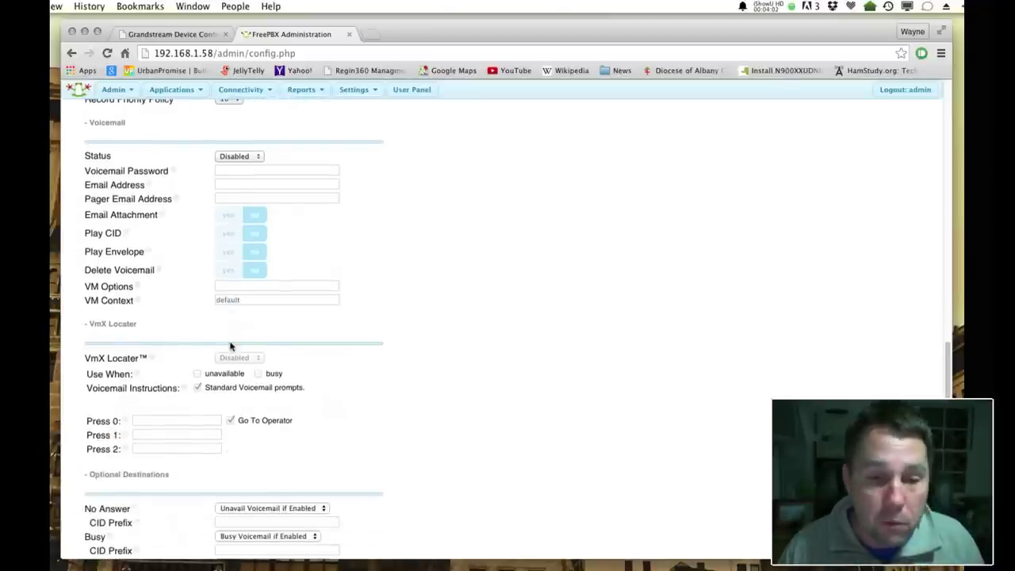
scroll(231, 345, down, 2)
scroll(234, 345, down, 1)
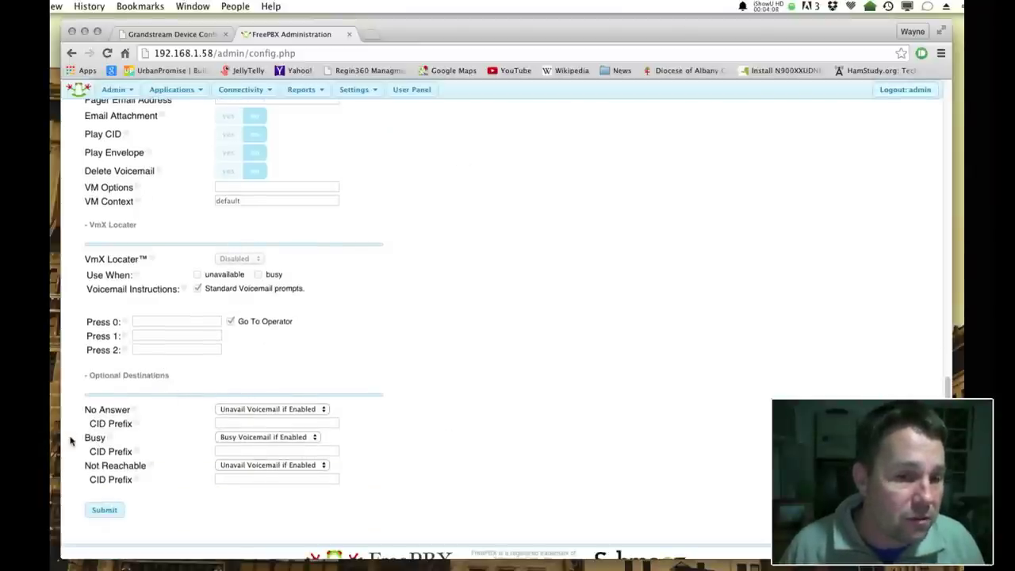
click(176, 438)
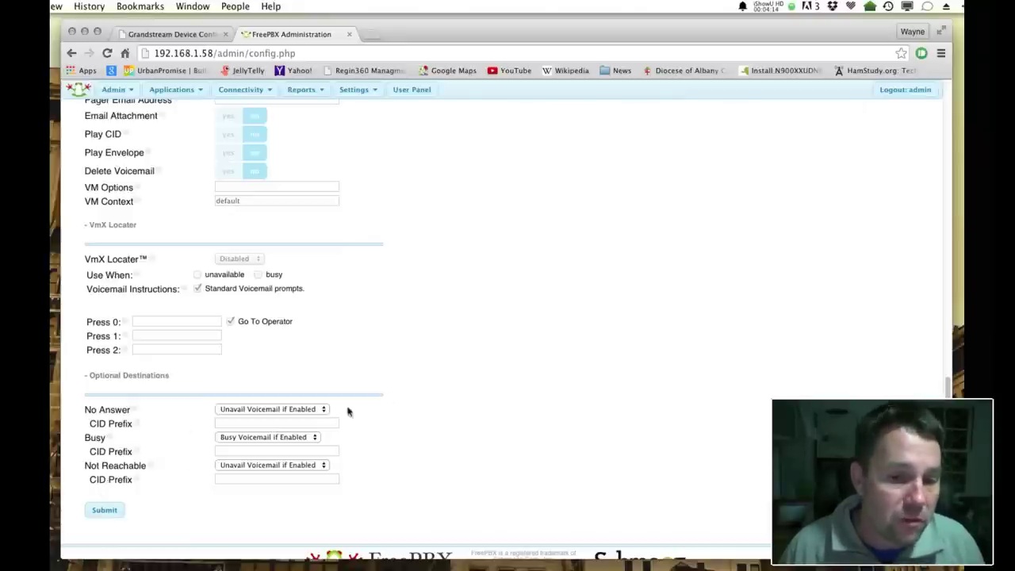
click(302, 408)
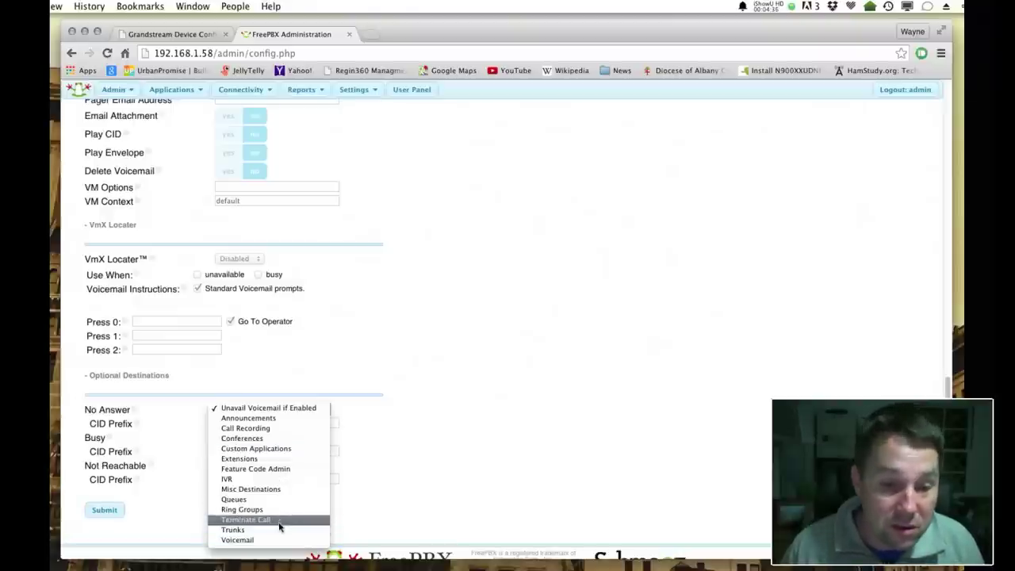
click(652, 435)
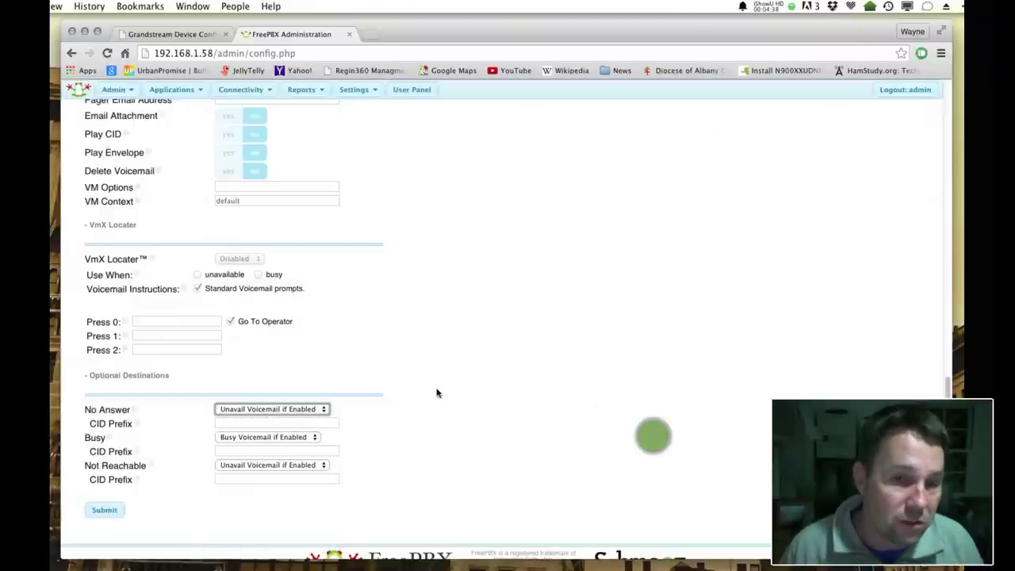
scroll(436, 392, up, 10)
Submit extension 1005 'Example' and apply the saved configuration changes
scroll(434, 387, up, 5)
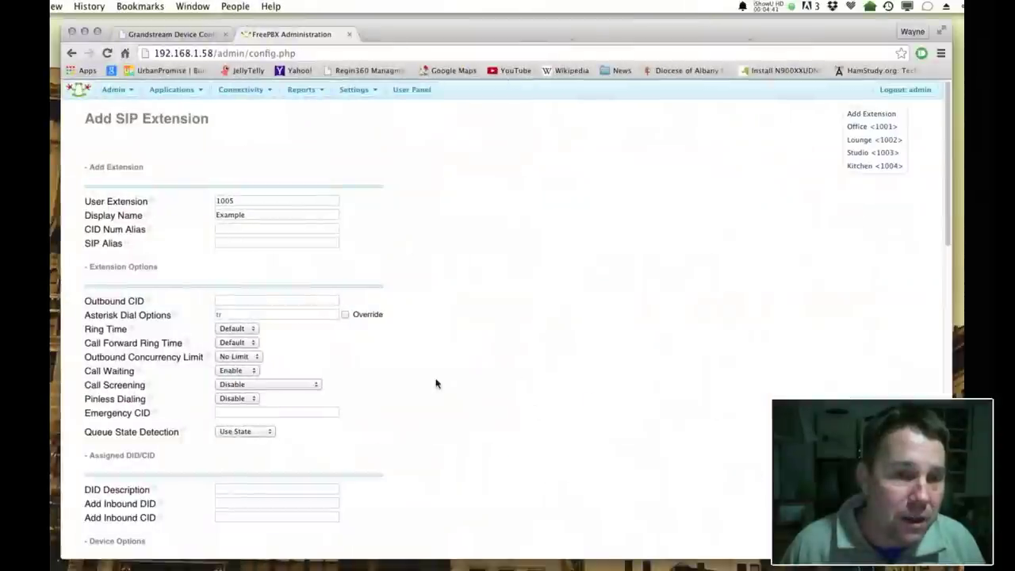
scroll(435, 383, down, 15)
key(Return)
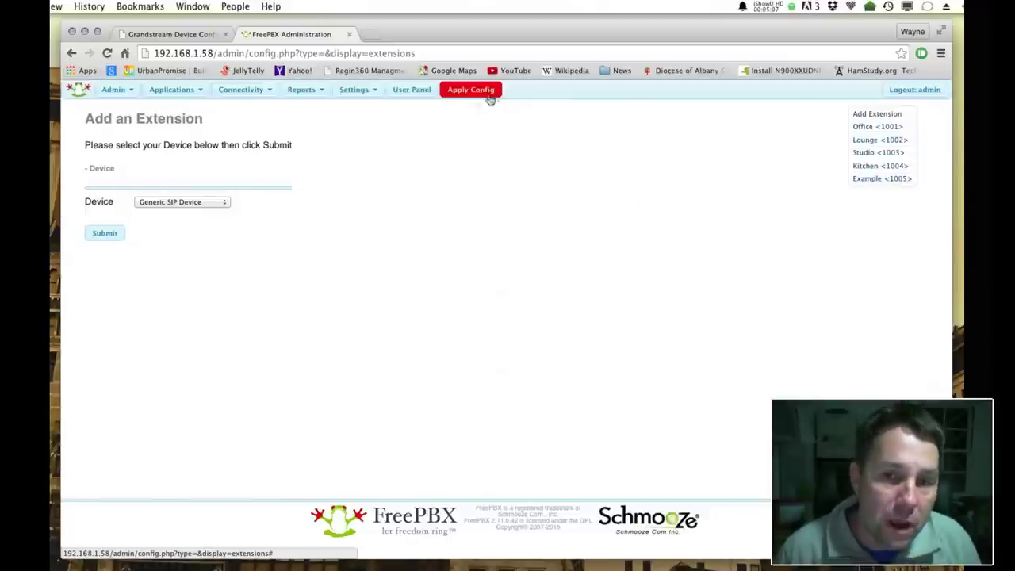
click(487, 95)
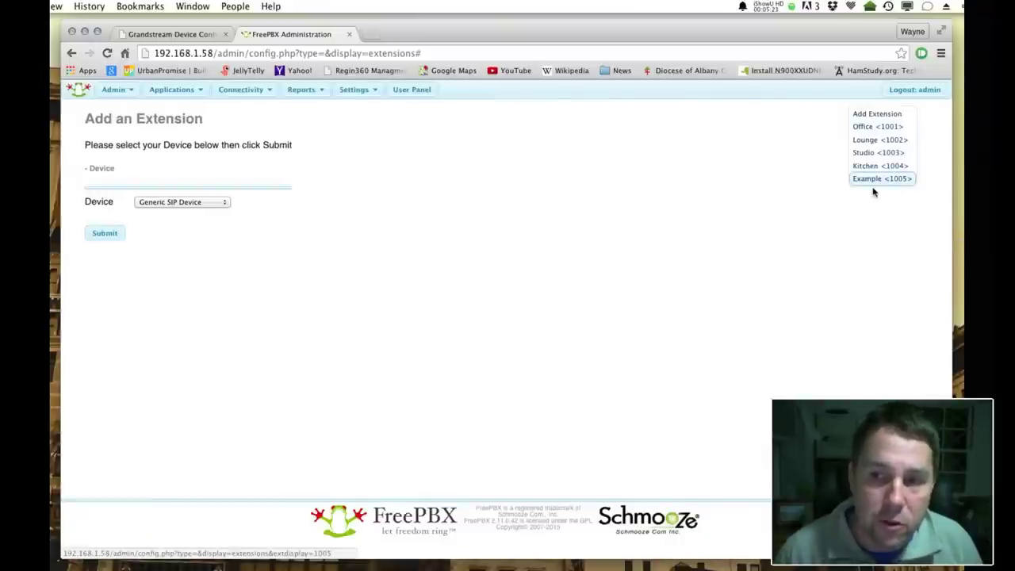
Confirm the configuration reload so Example <1005> joins extensions 1001–1004
click(921, 183)
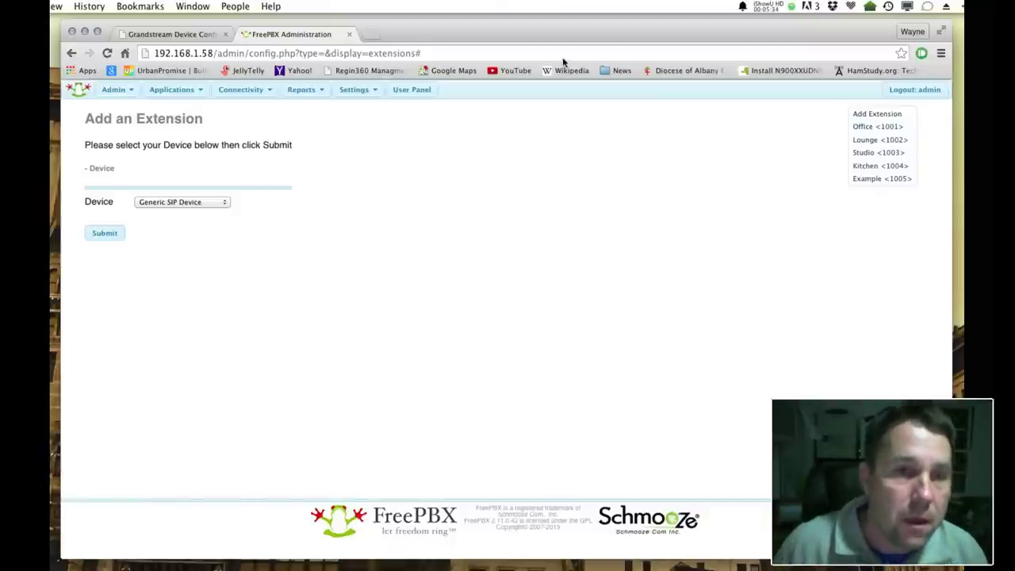
Switch to the Grandstream FXS Port page and highlight the Primary SIP Server 192.168.1.58
click(153, 34)
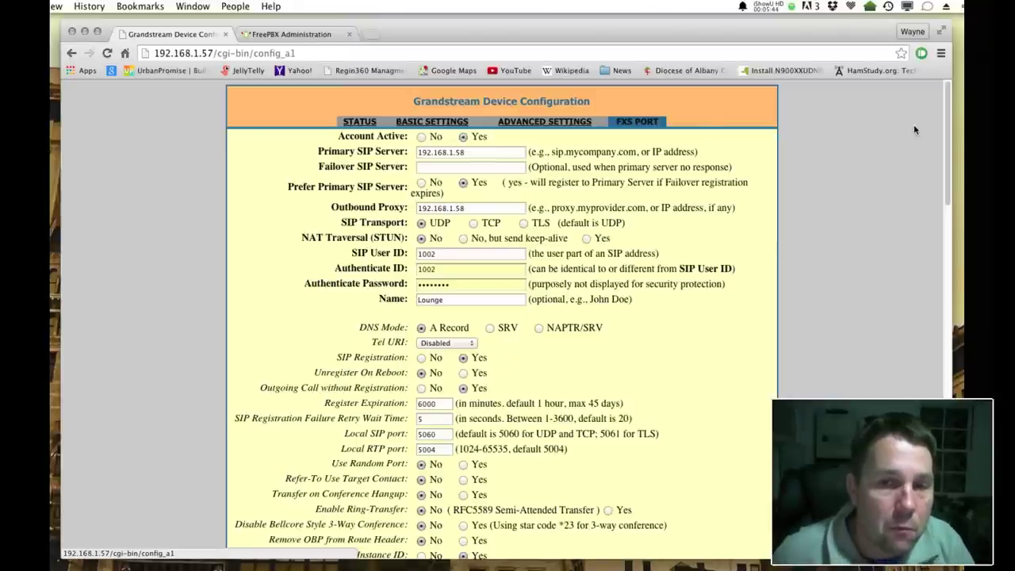
scroll(530, 454, down, 1)
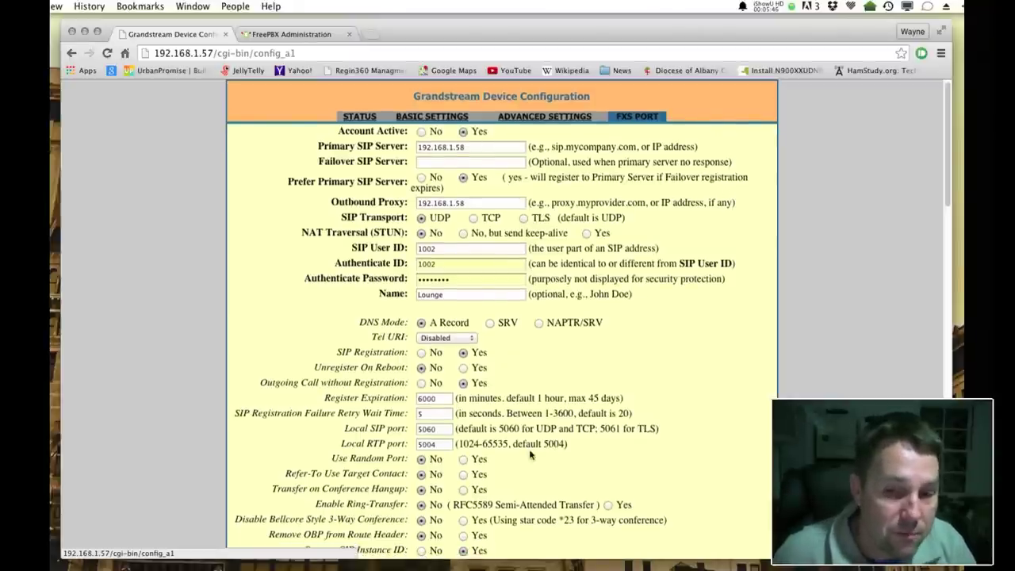
scroll(531, 454, down, 5)
scroll(533, 453, up, 5)
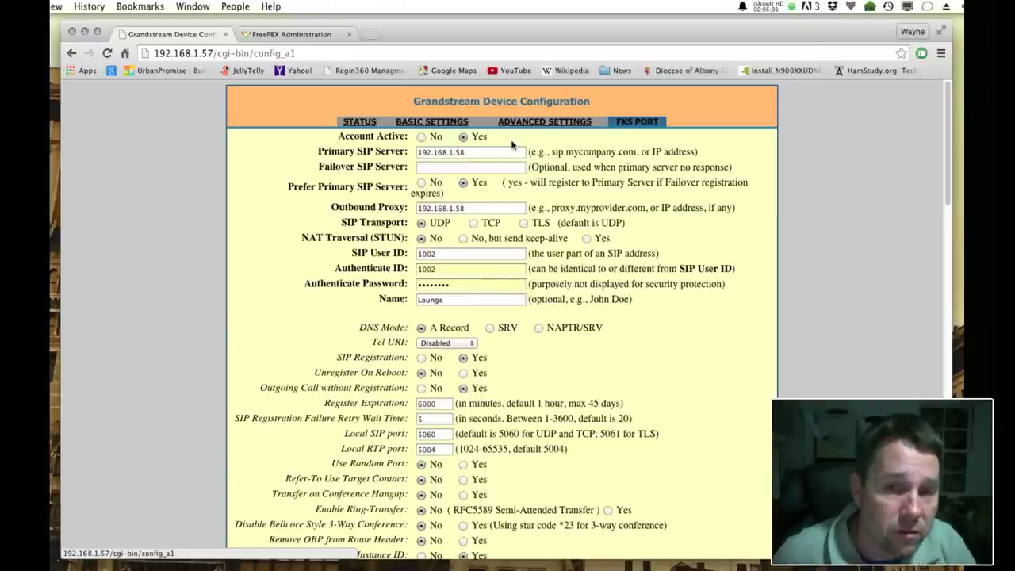
click(435, 153)
double_click(436, 153)
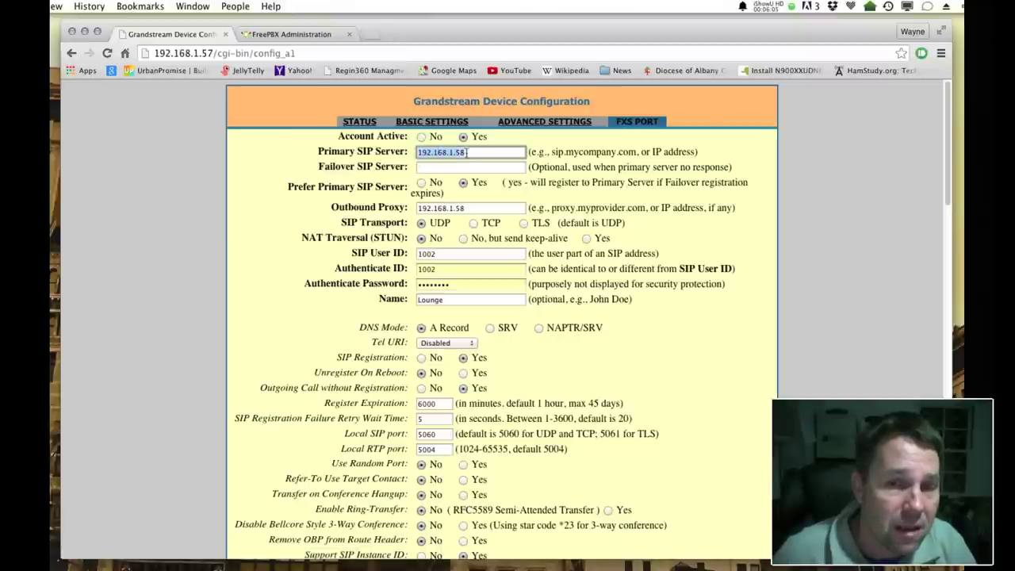
click(393, 264)
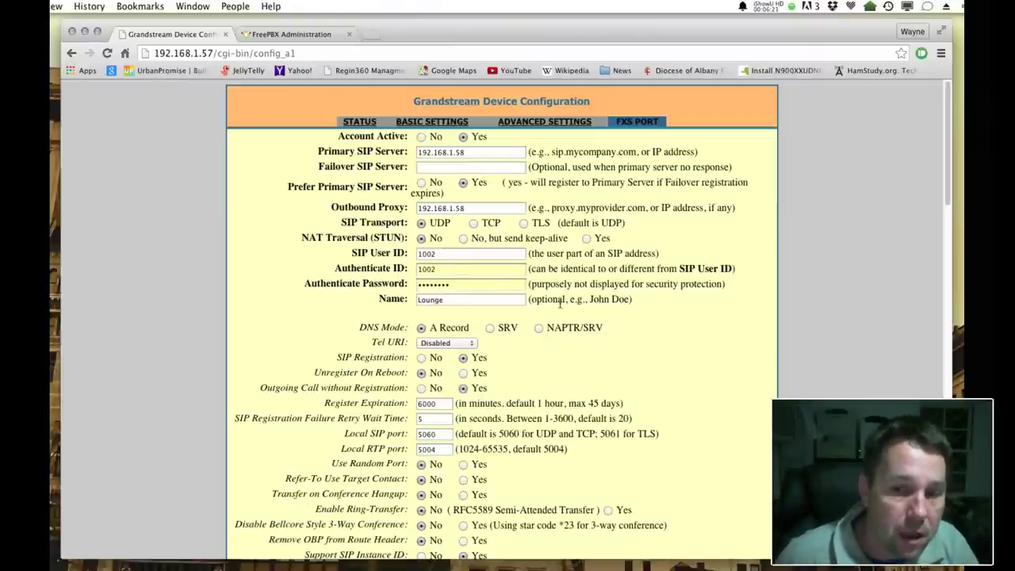
scroll(664, 302, down, 10)
scroll(664, 302, down, 15)
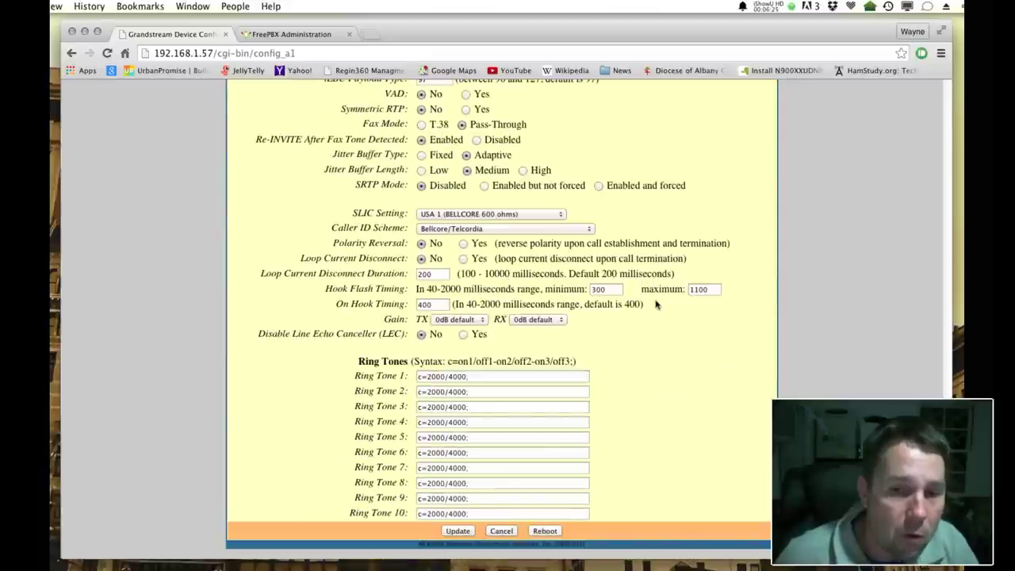
scroll(655, 305, up, 5)
scroll(655, 303, up, 10)
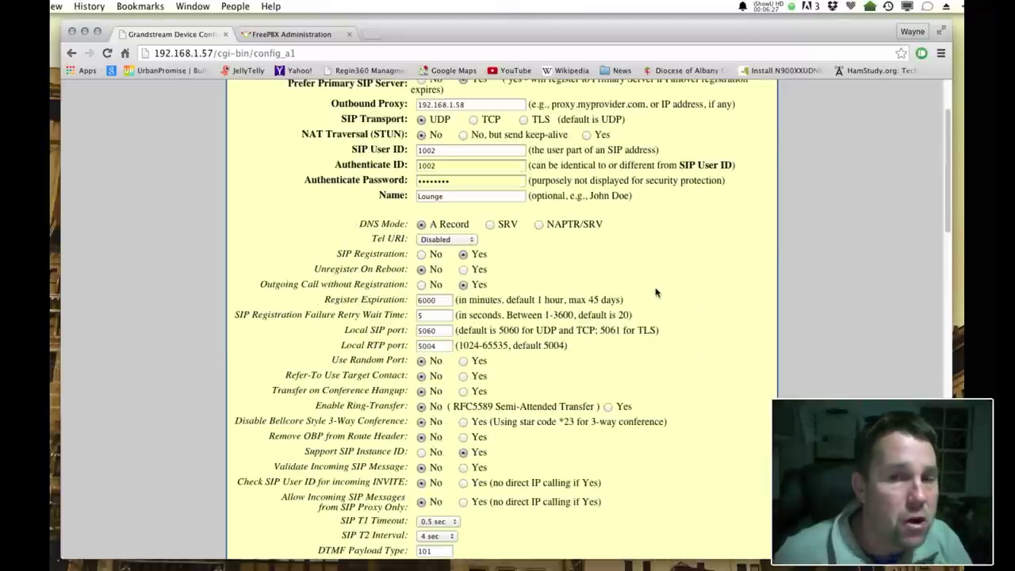